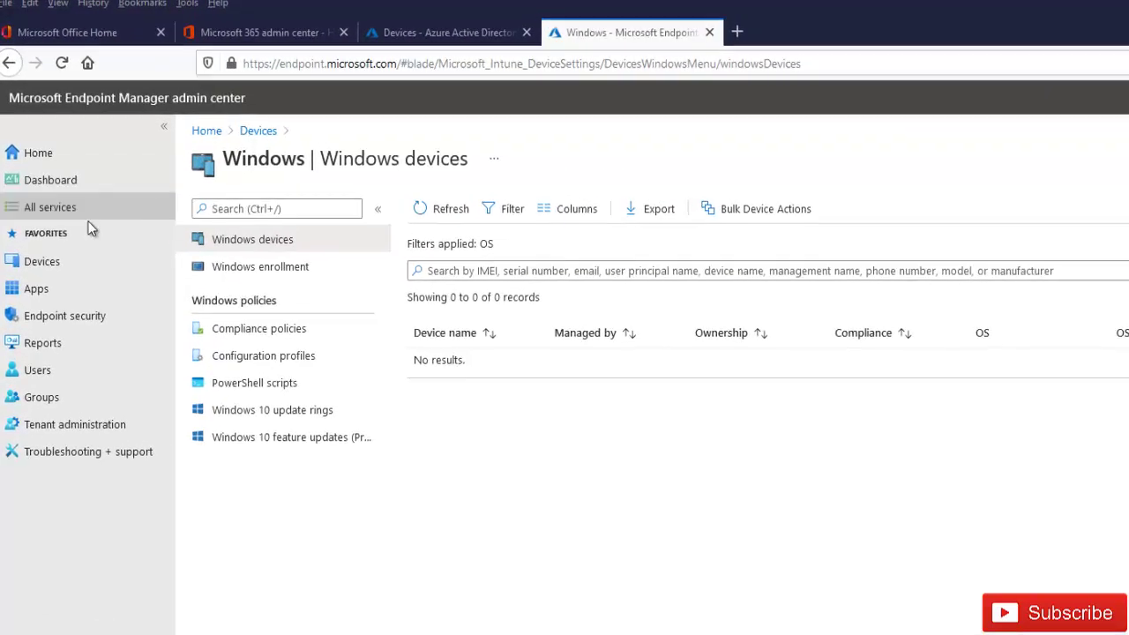
Confirm Endpoint Manager's All devices list shows 0 records, then go to the Microsoft 365 admin center
left_click(46, 230)
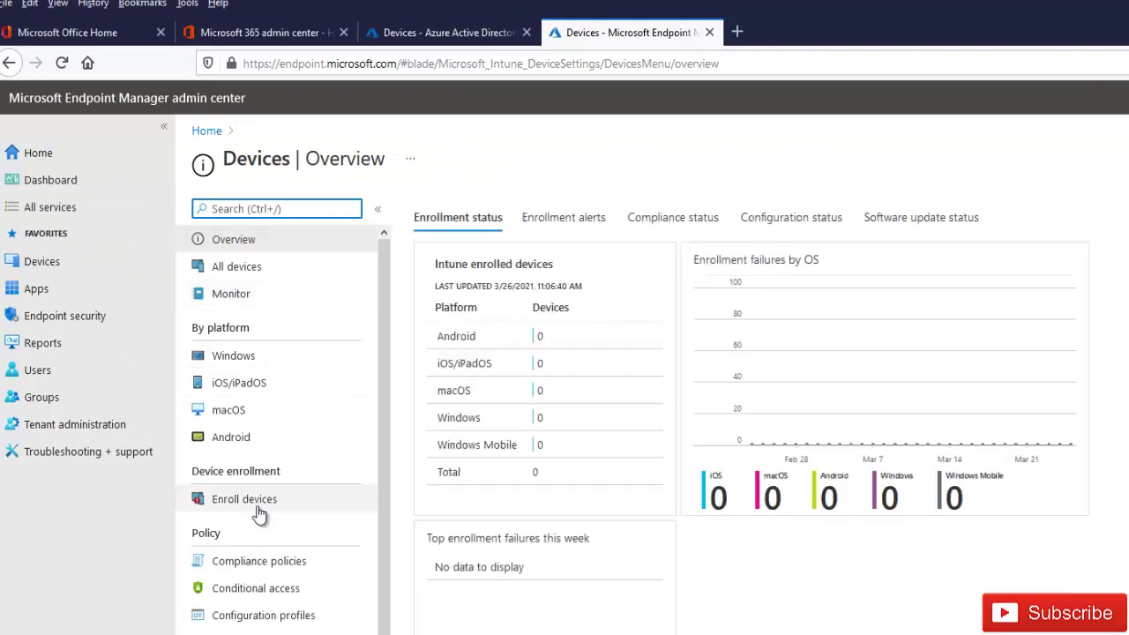
left_click(252, 273)
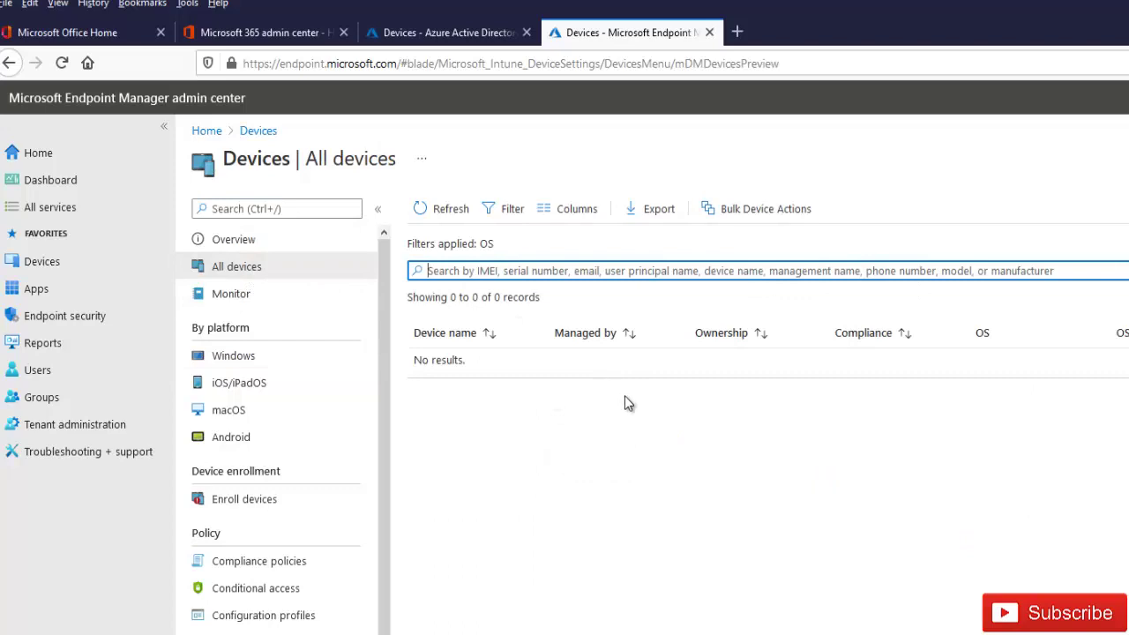
left_click(243, 32)
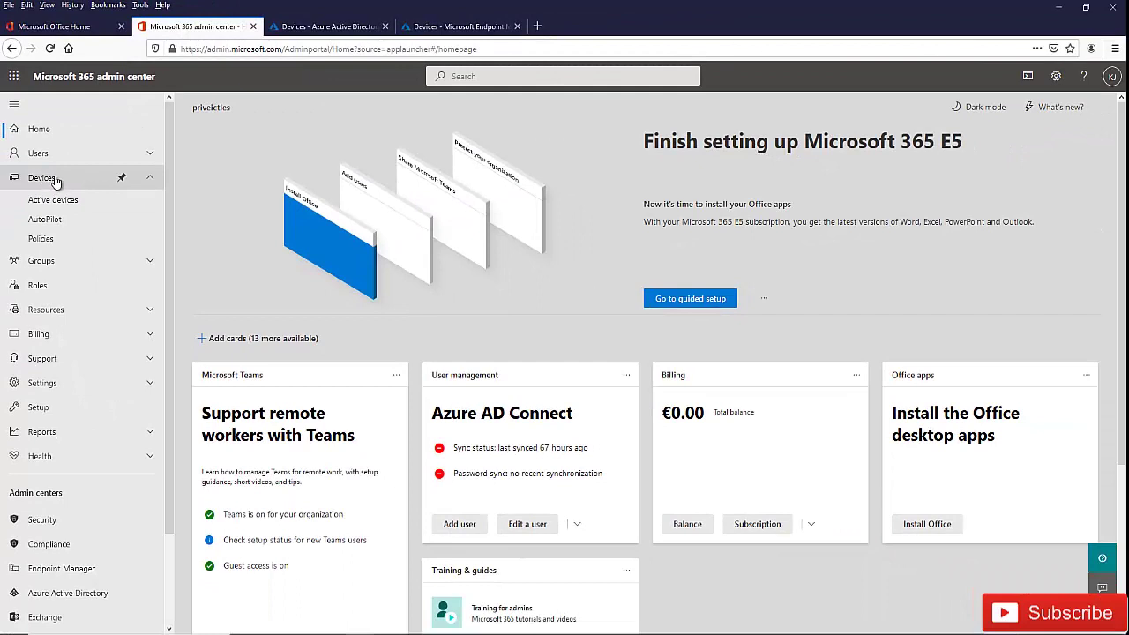
Check that Microsoft 365 Active devices is empty, then go to the Azure AD devices page
left_click(64, 198)
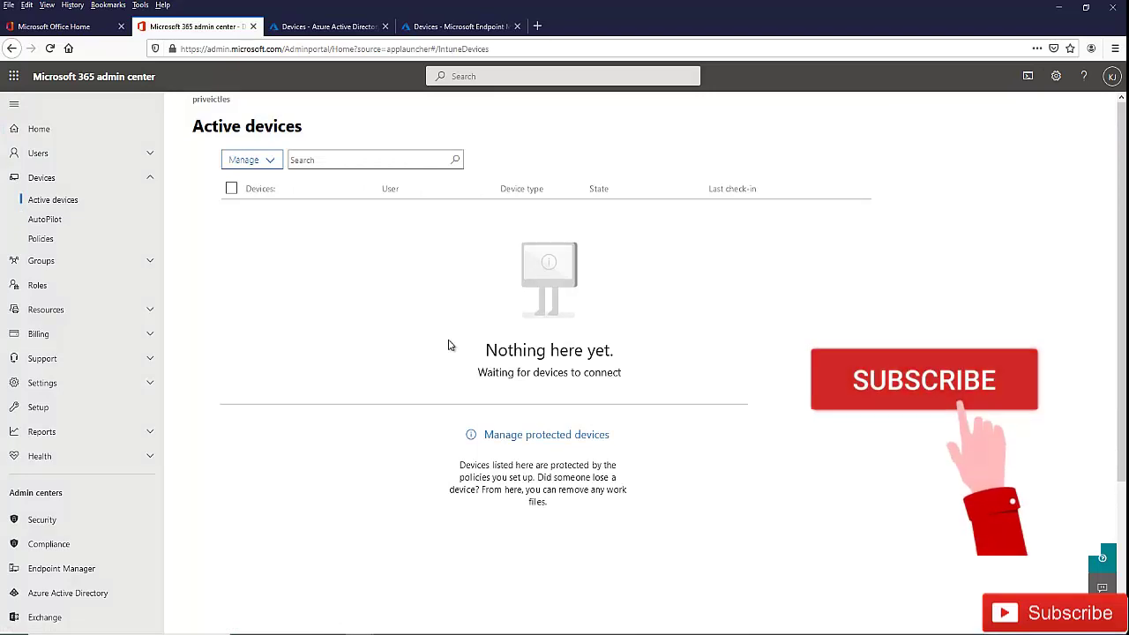
left_click(328, 26)
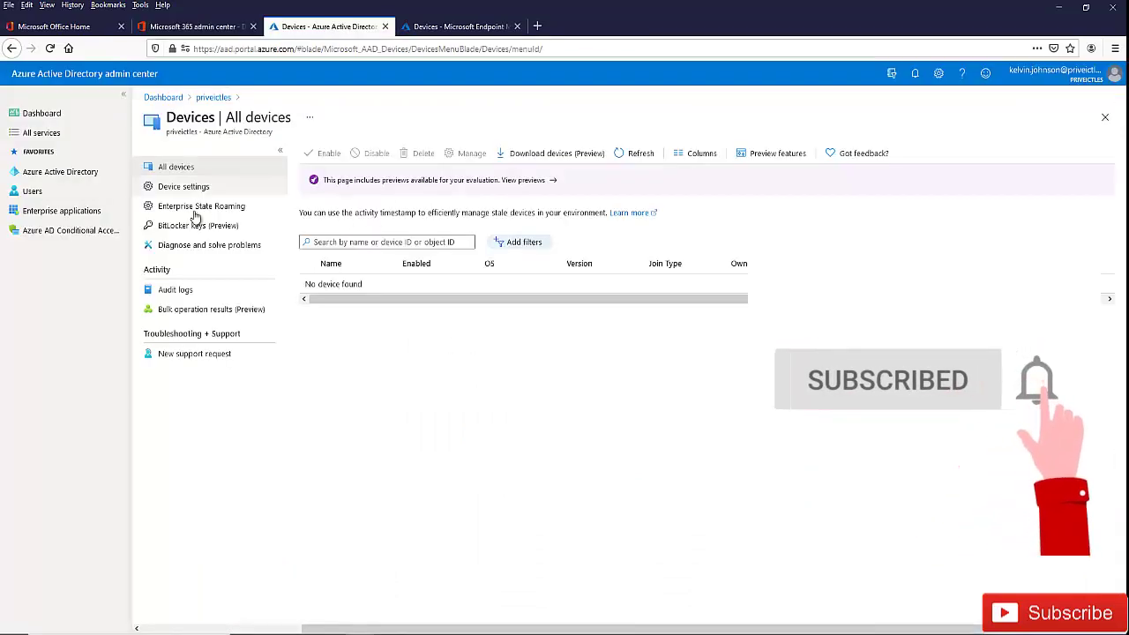
Verify Azure AD's All devices list finds no device, then return to the domain controller's Server Manager
left_click(69, 173)
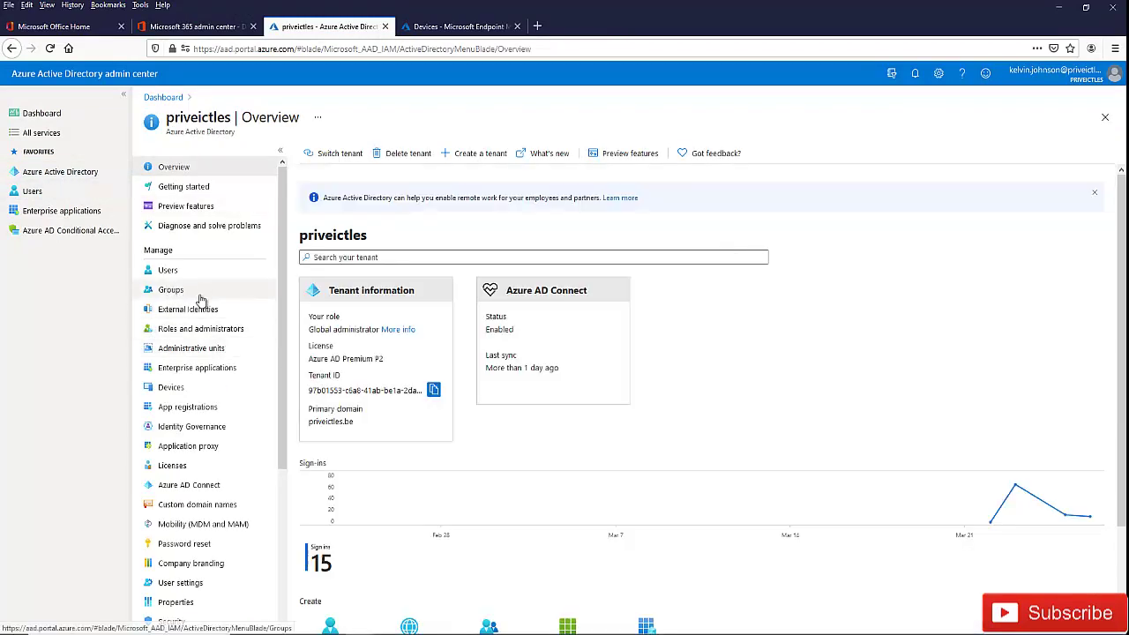
left_click(191, 389)
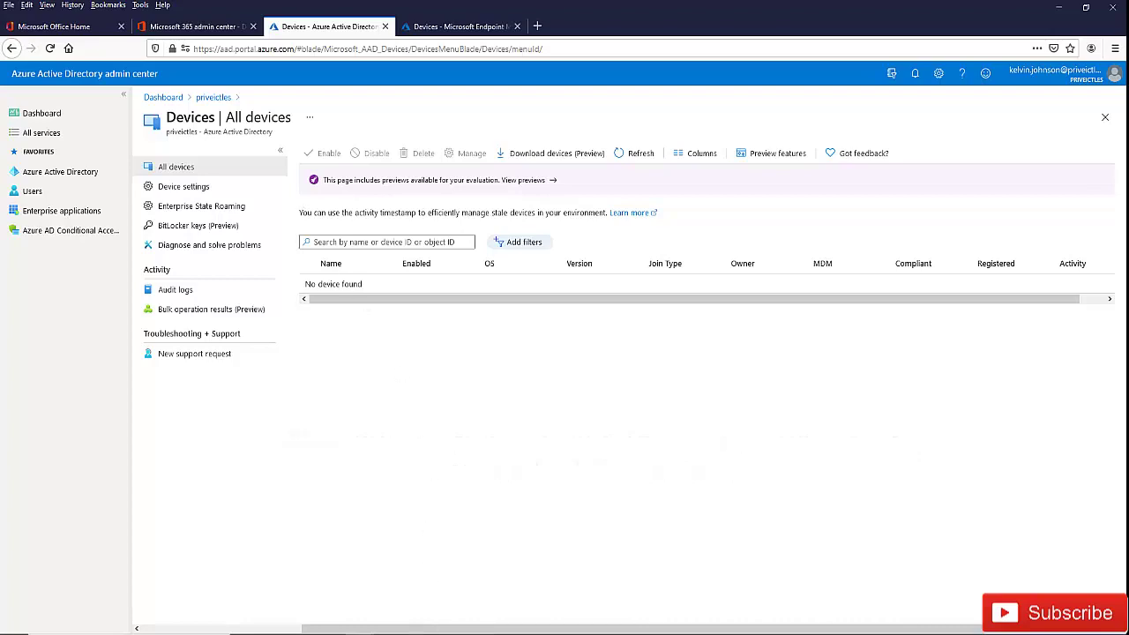
left_click(429, 628)
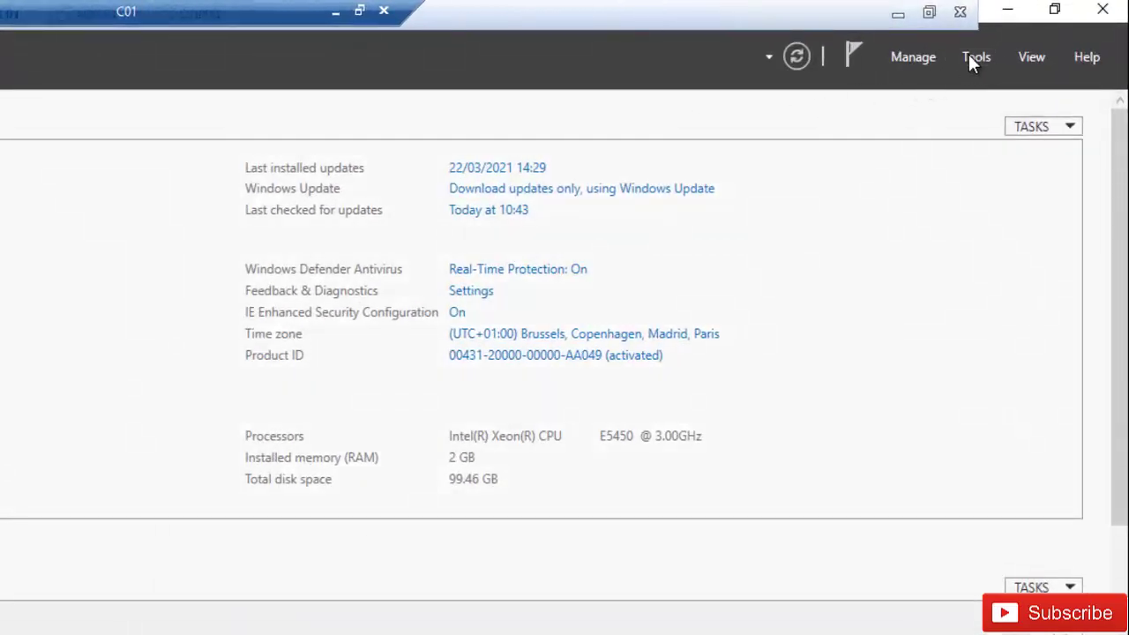
Launch Group Policy Management and edit the Azure domain join GPO under priveictles > MDM-devices
left_click(970, 54)
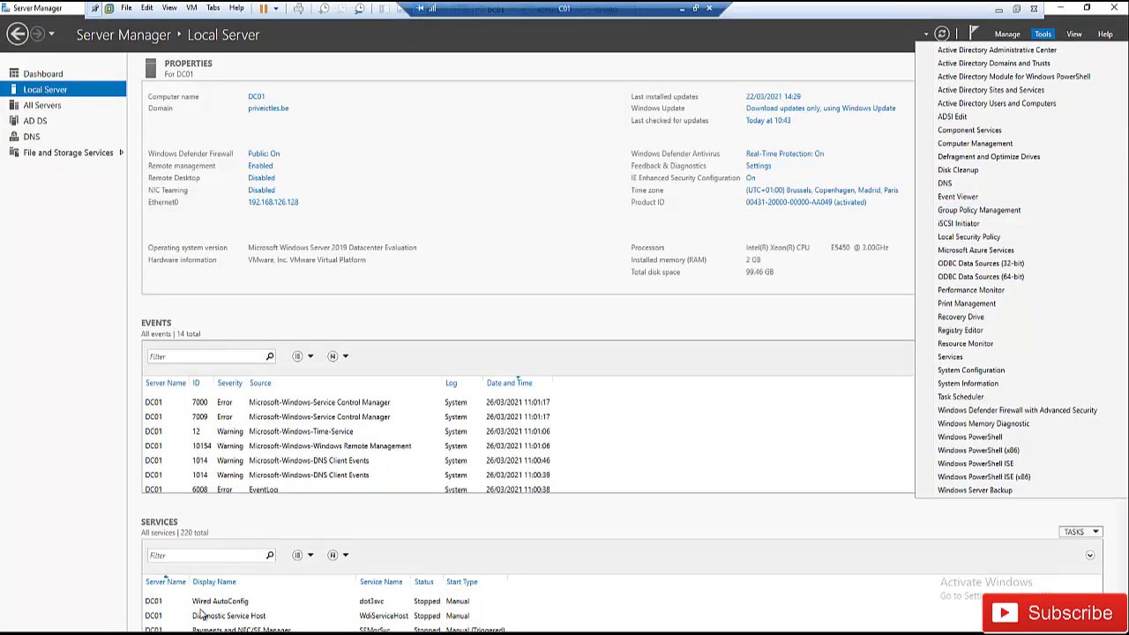
left_click(979, 210)
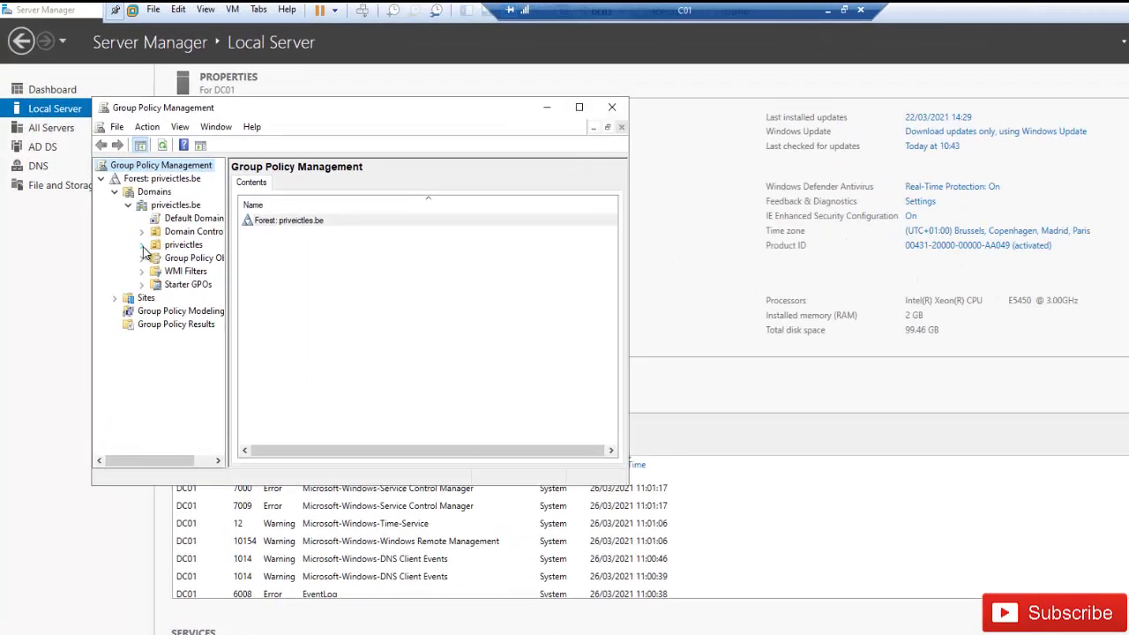
left_click(116, 202)
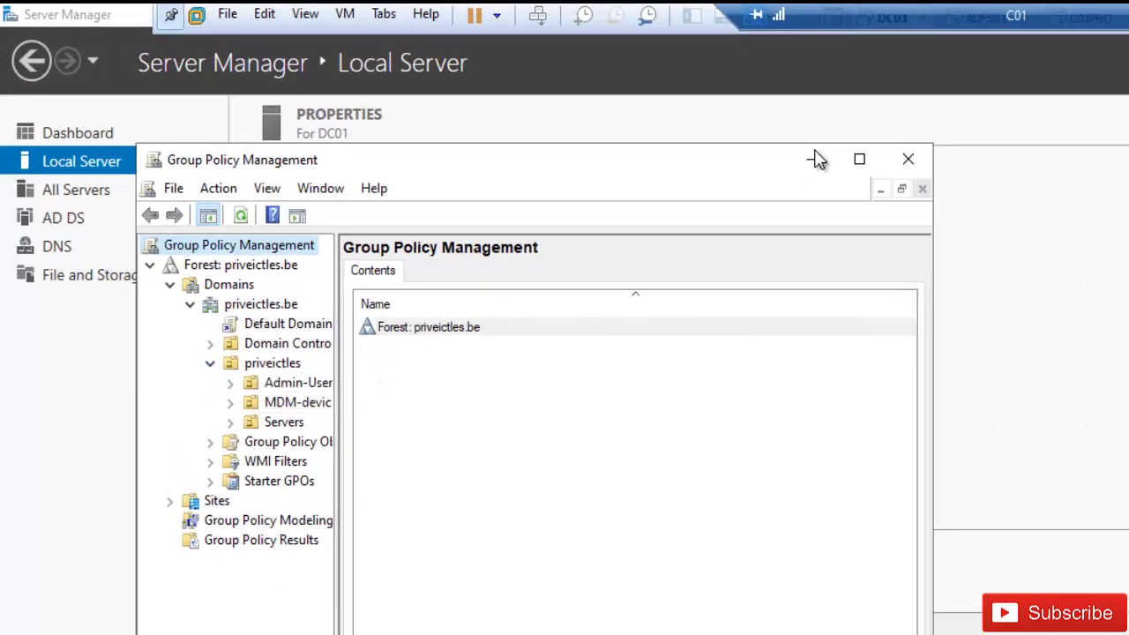
left_click(859, 159)
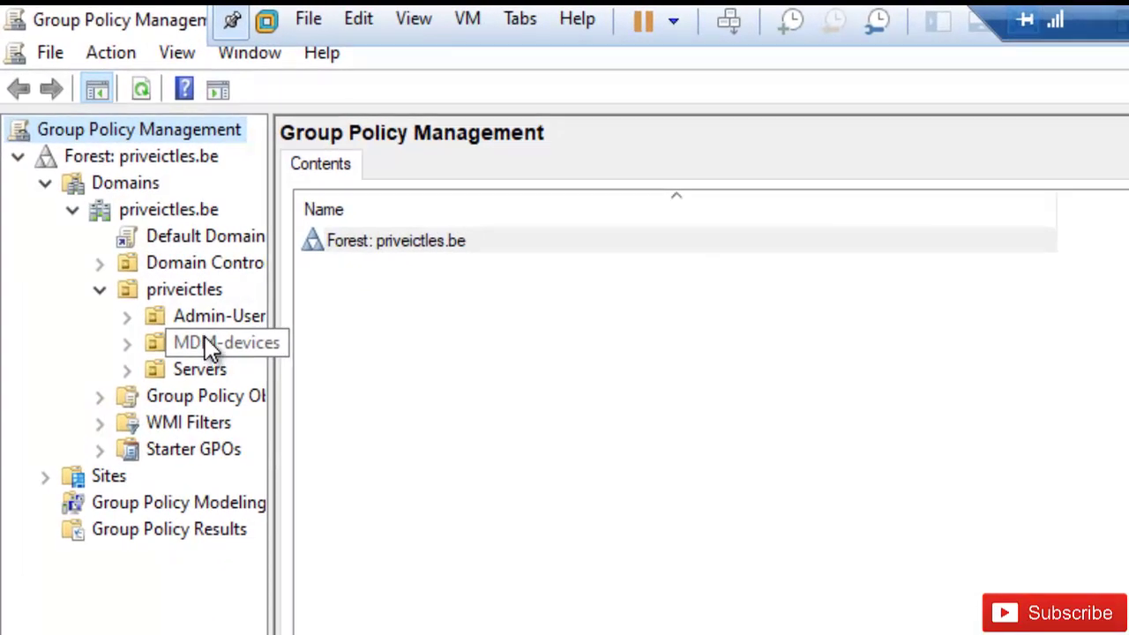
left_click(126, 343)
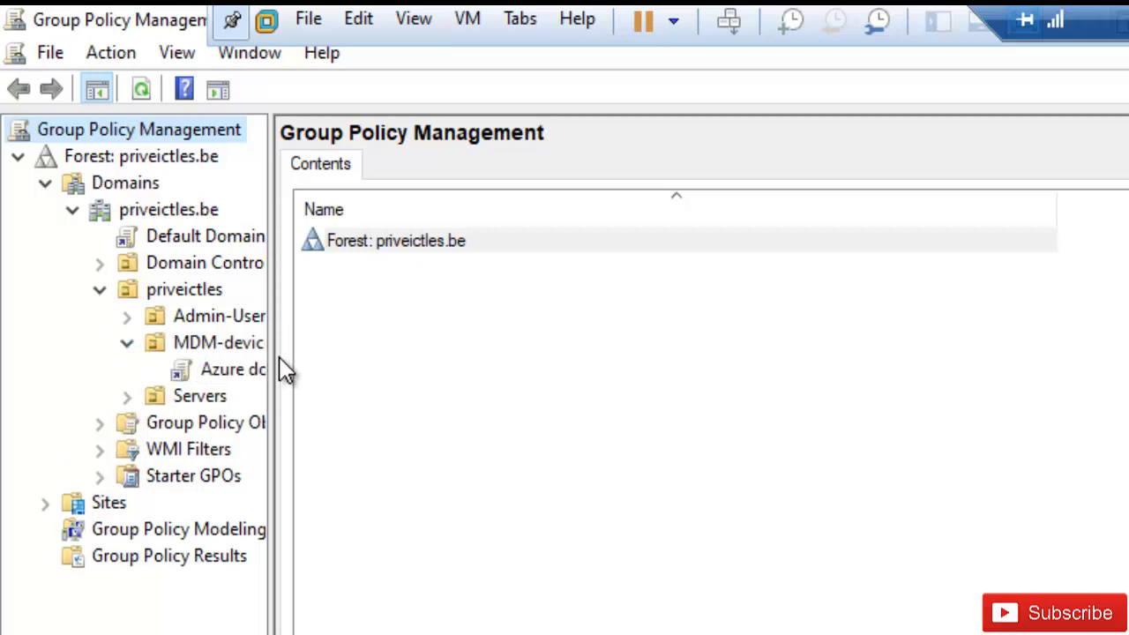
left_click_drag(270, 343, 381, 344)
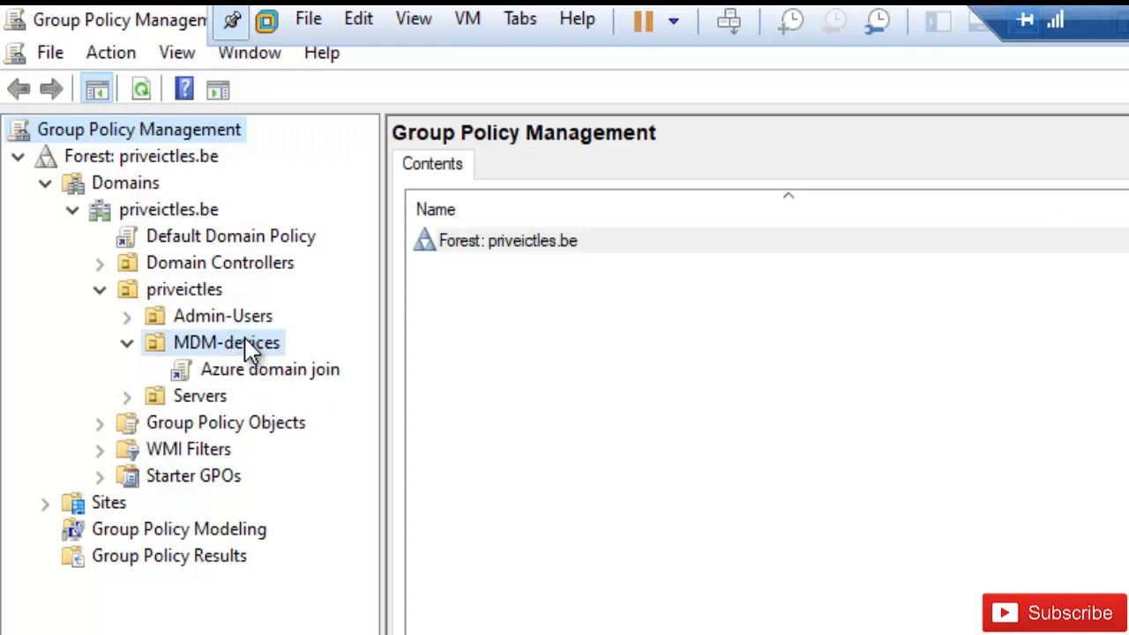
right_click(236, 345)
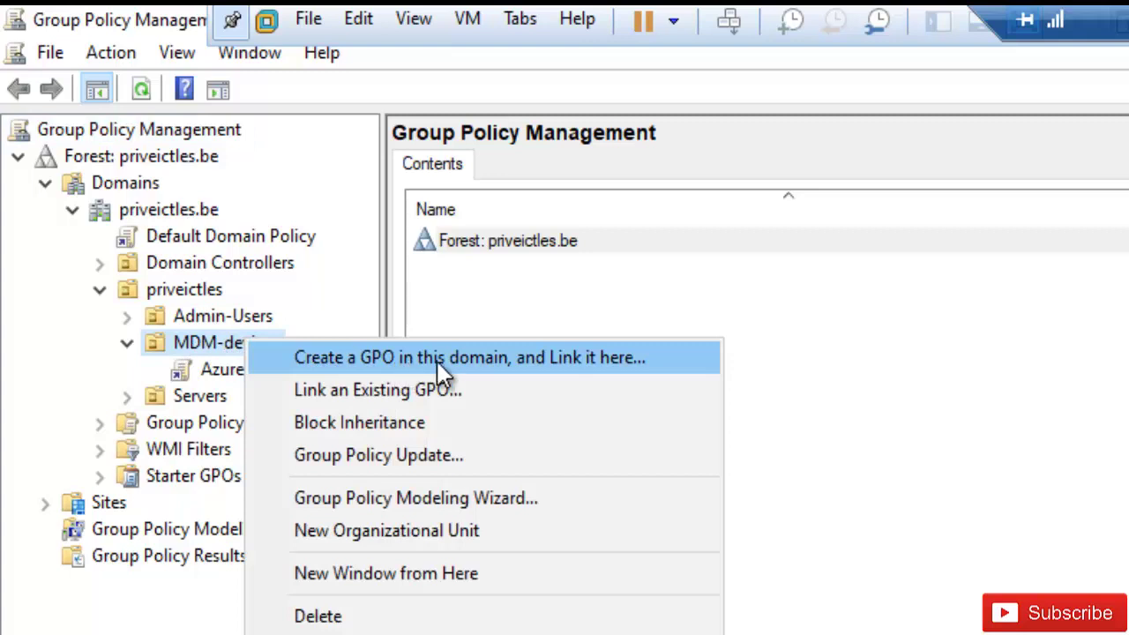
right_click(227, 377)
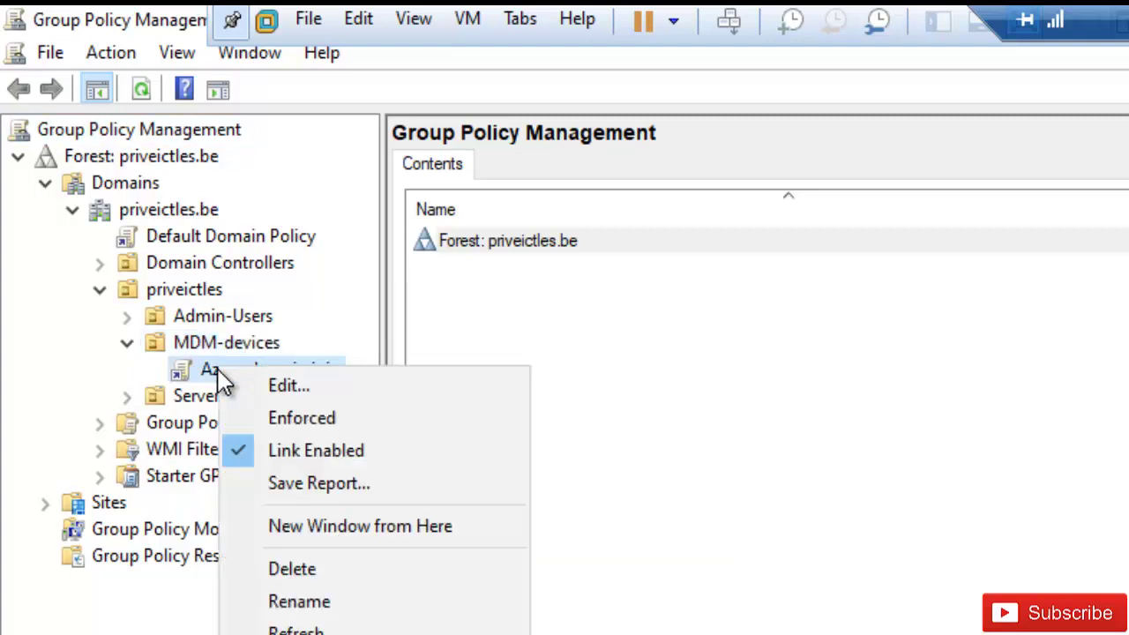
left_click(279, 386)
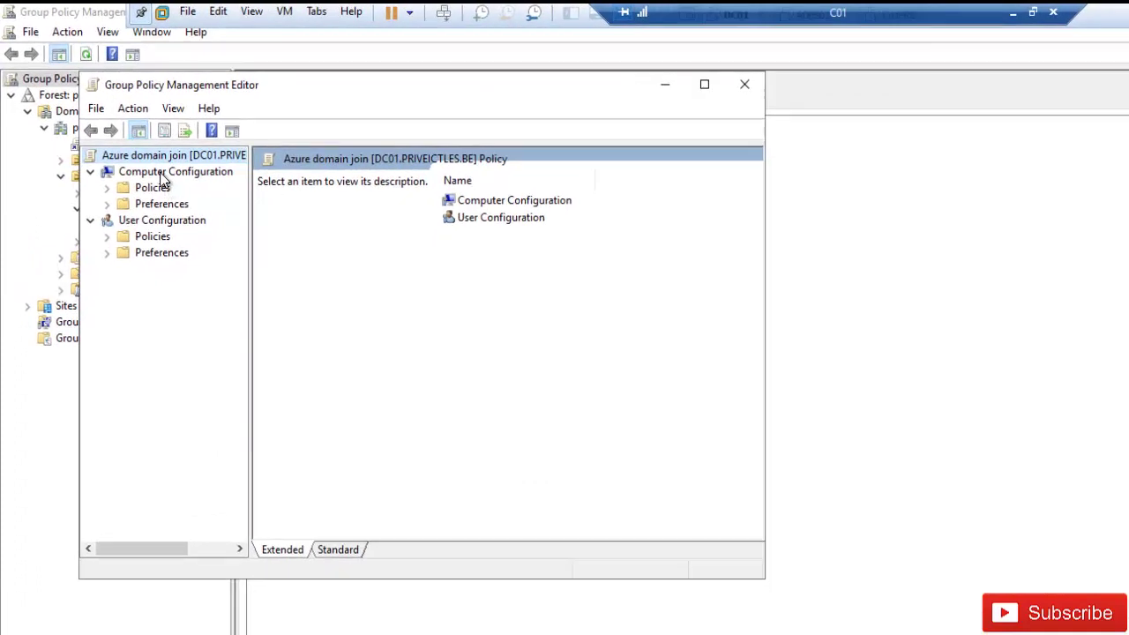
Navigate the editor to Computer Configuration Policies > Windows Components > Device Registration
left_click(108, 188)
left_click(704, 84)
left_click_drag(172, 216, 233, 212)
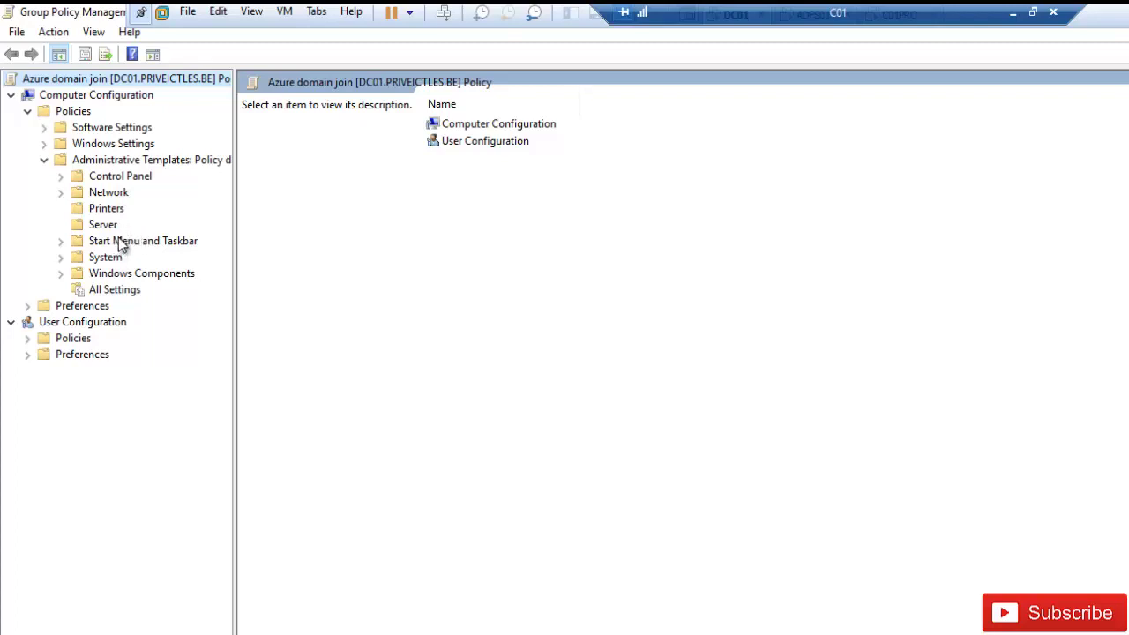
left_click(61, 275)
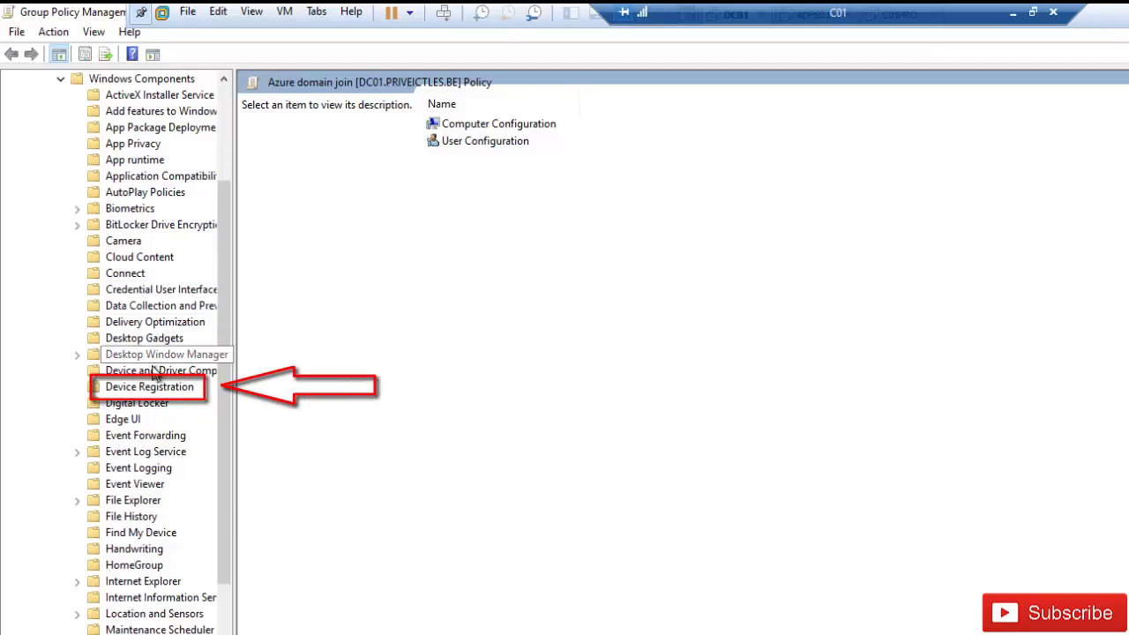
left_click(151, 393)
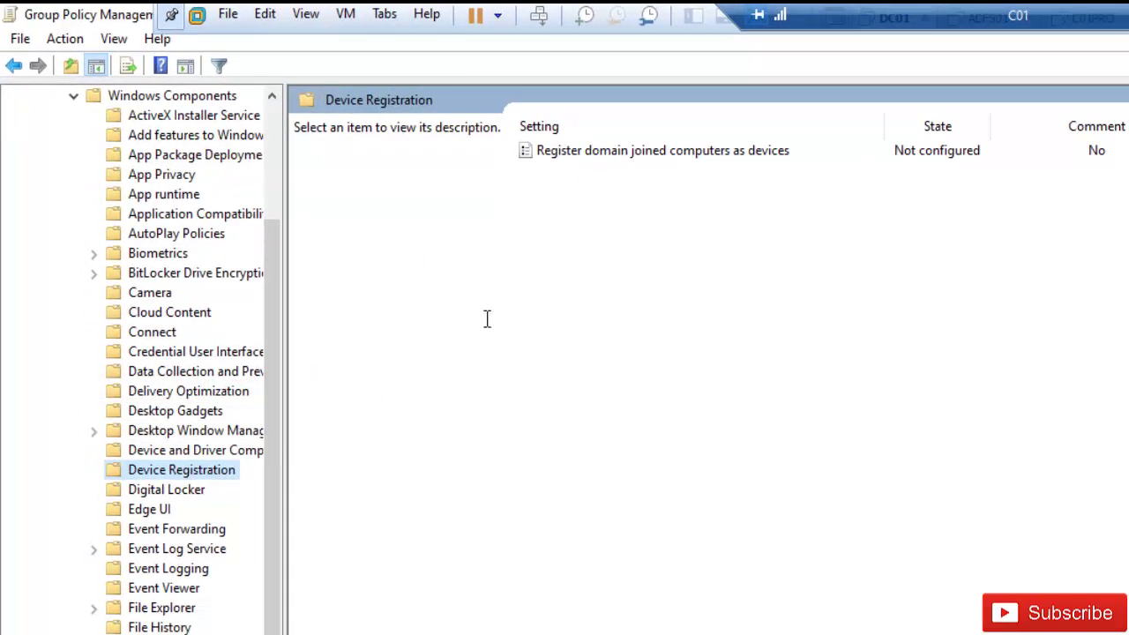
left_click(617, 161)
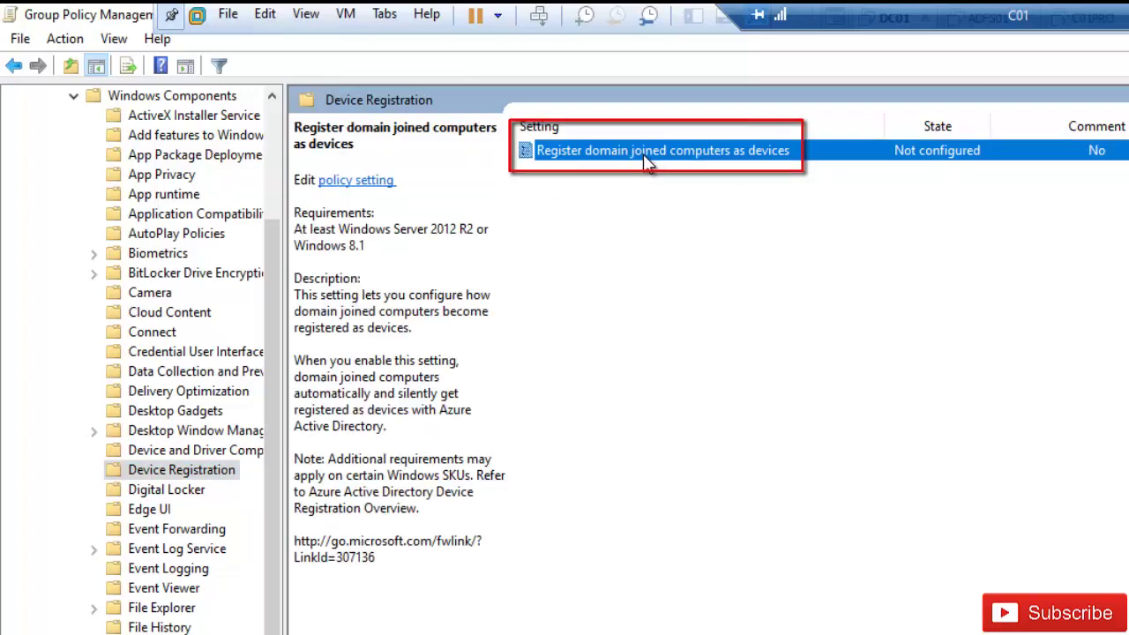
Set 'Register domain joined computers as devices' to Enabled and apply it
double_click(646, 154)
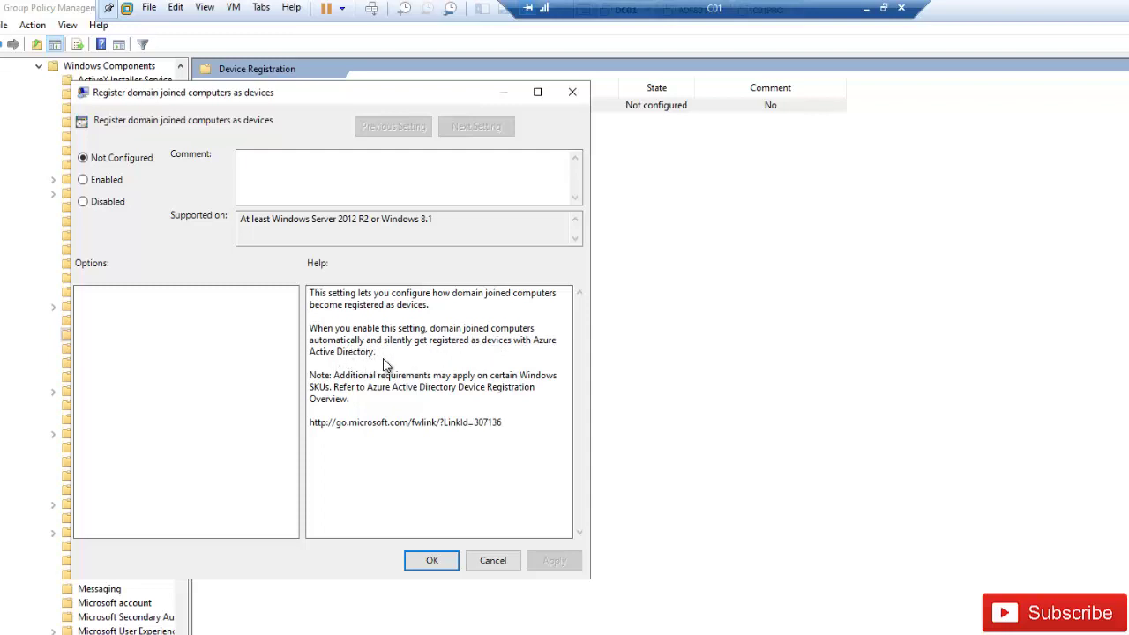
left_click(113, 184)
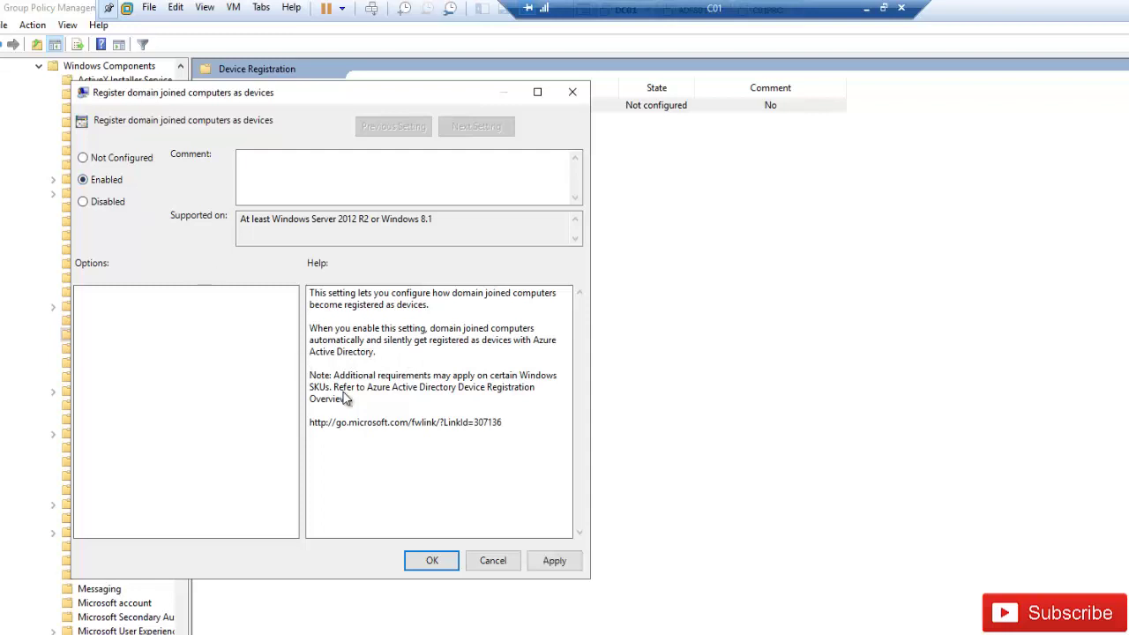
left_click(548, 560)
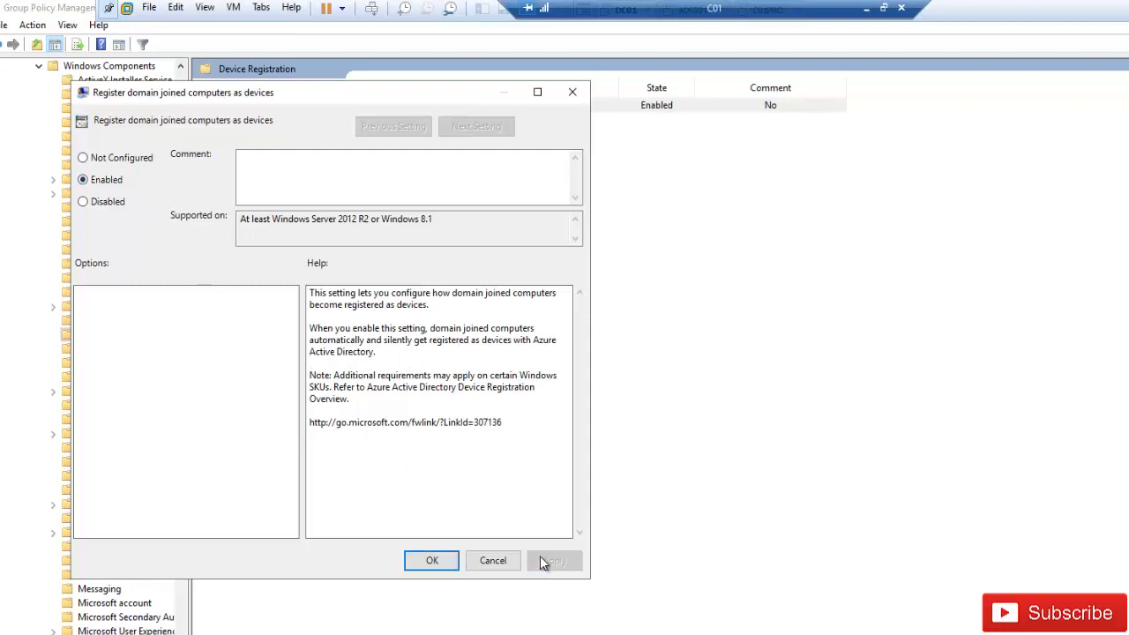
left_click(435, 560)
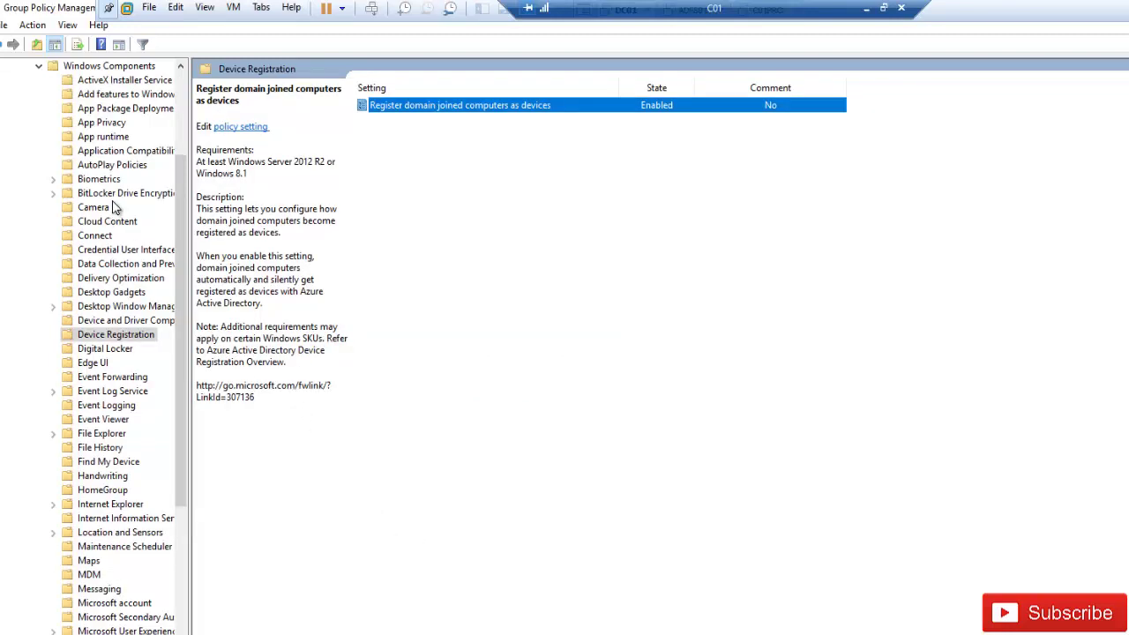
scroll(172, 146, "up", 2)
scroll(172, 141, "up", 2)
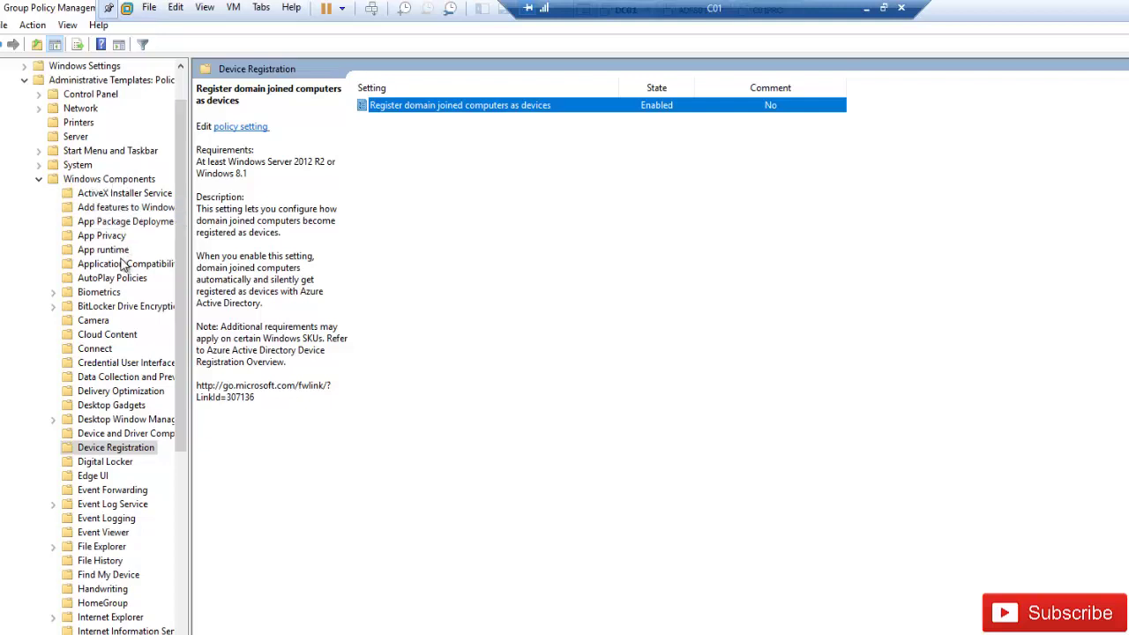
Under MDM, enable 'Enable automatic MDM enrollment using default Azure AD credentials' with User Credential
scroll(124, 304, "down", 4)
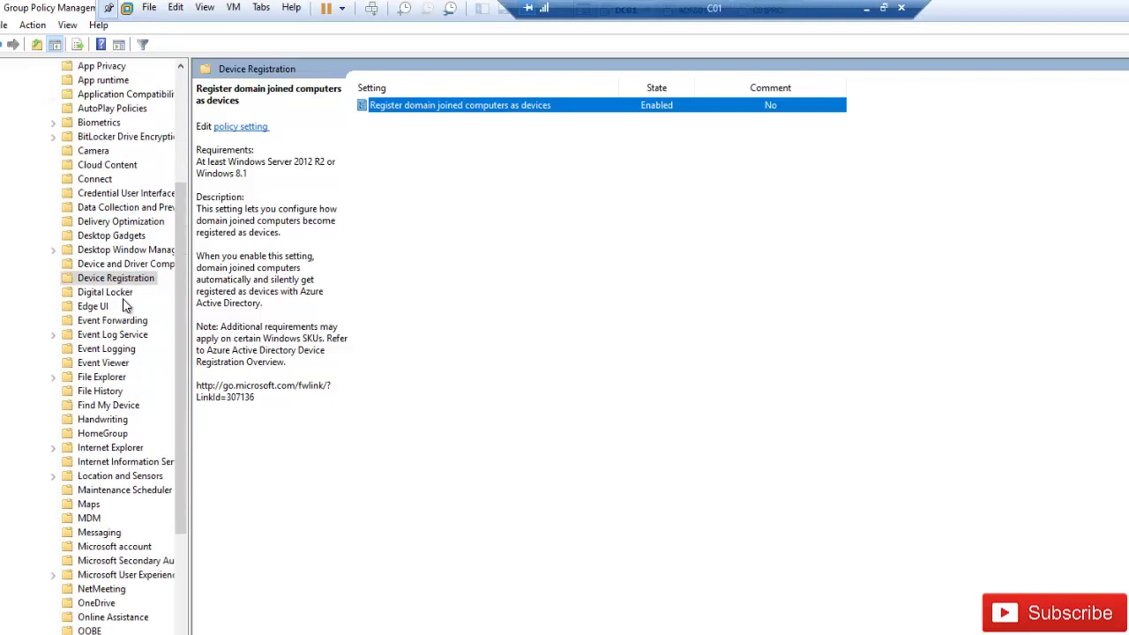
left_click(89, 518)
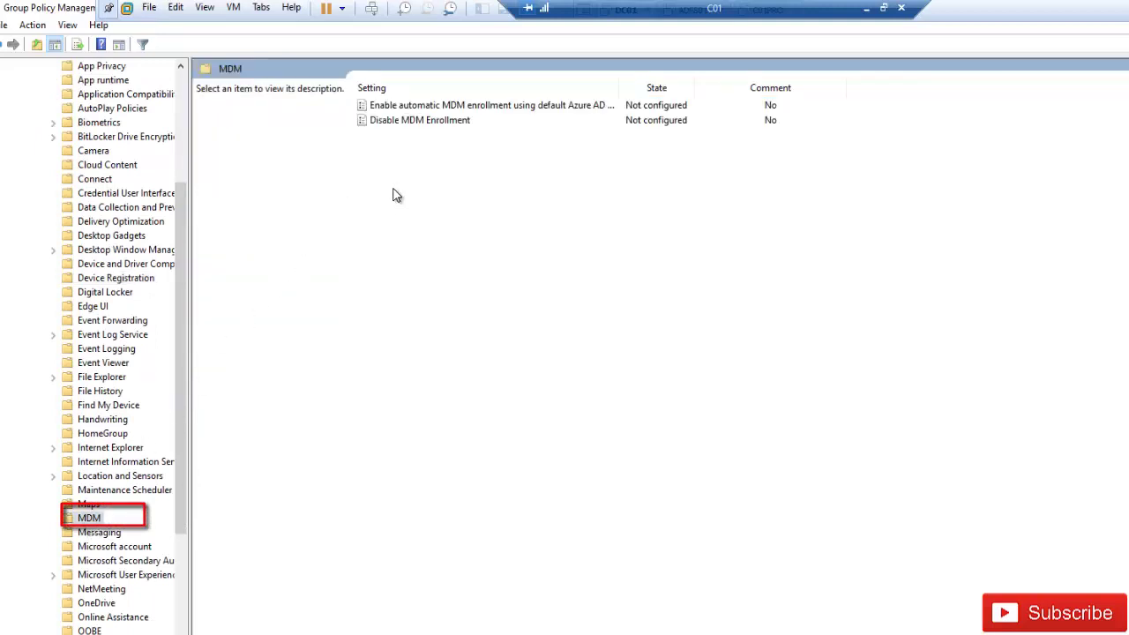
double_click(424, 107)
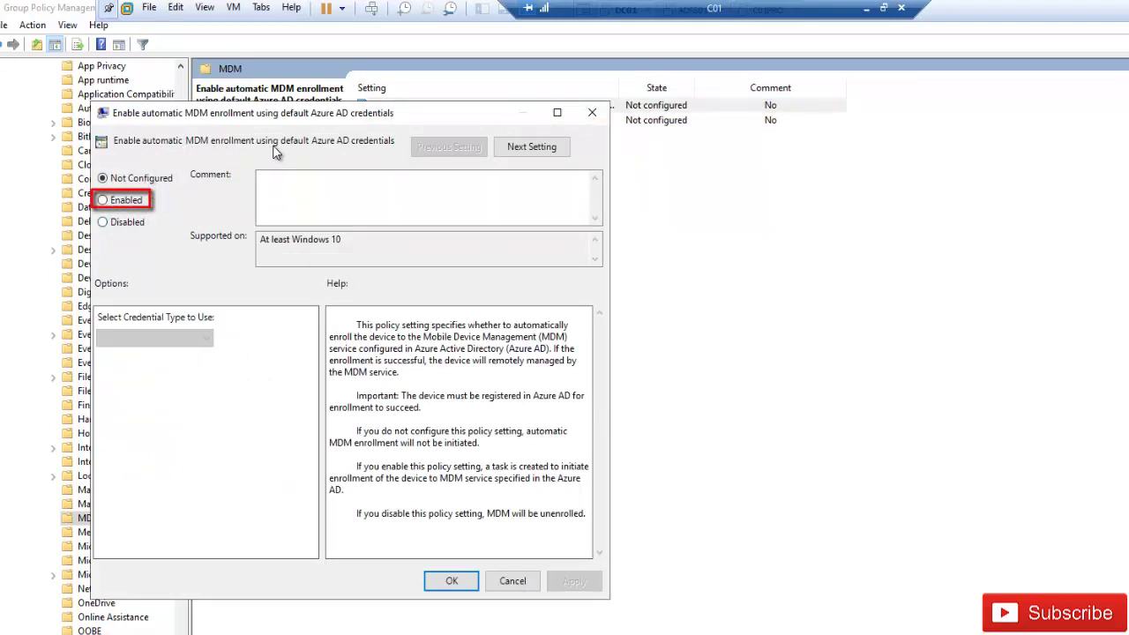
left_click(130, 202)
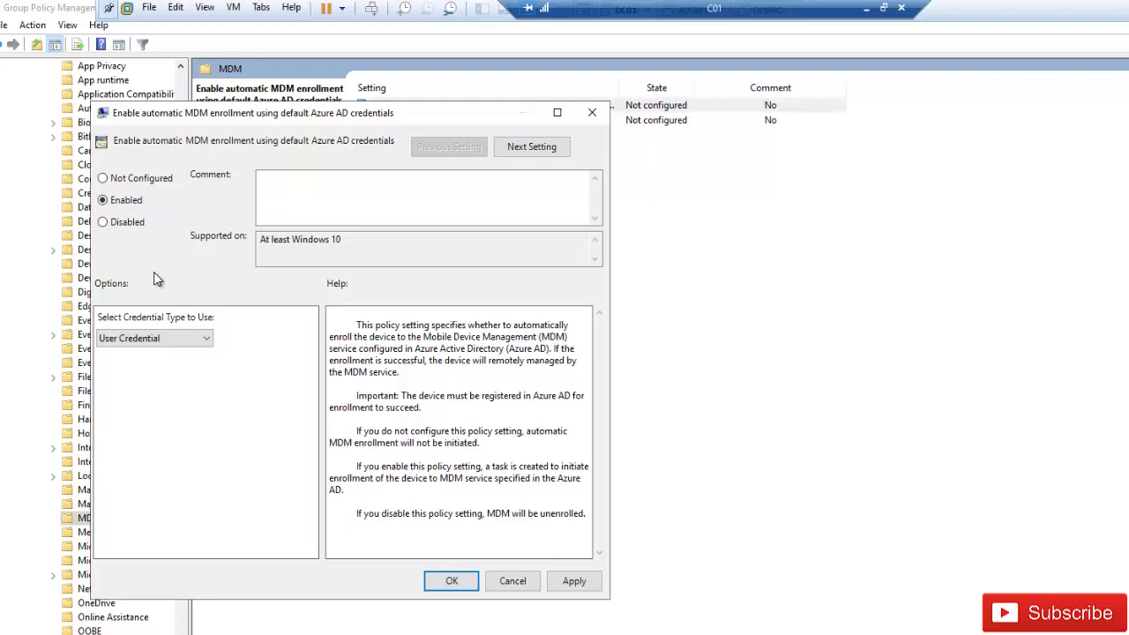
left_click(168, 338)
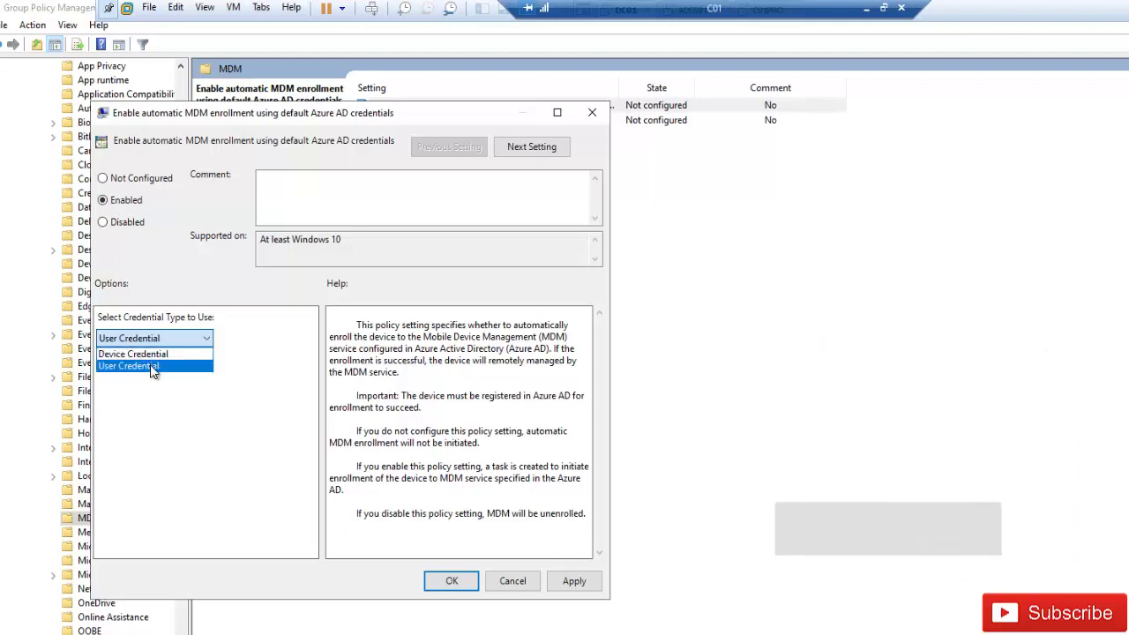
left_click(153, 370)
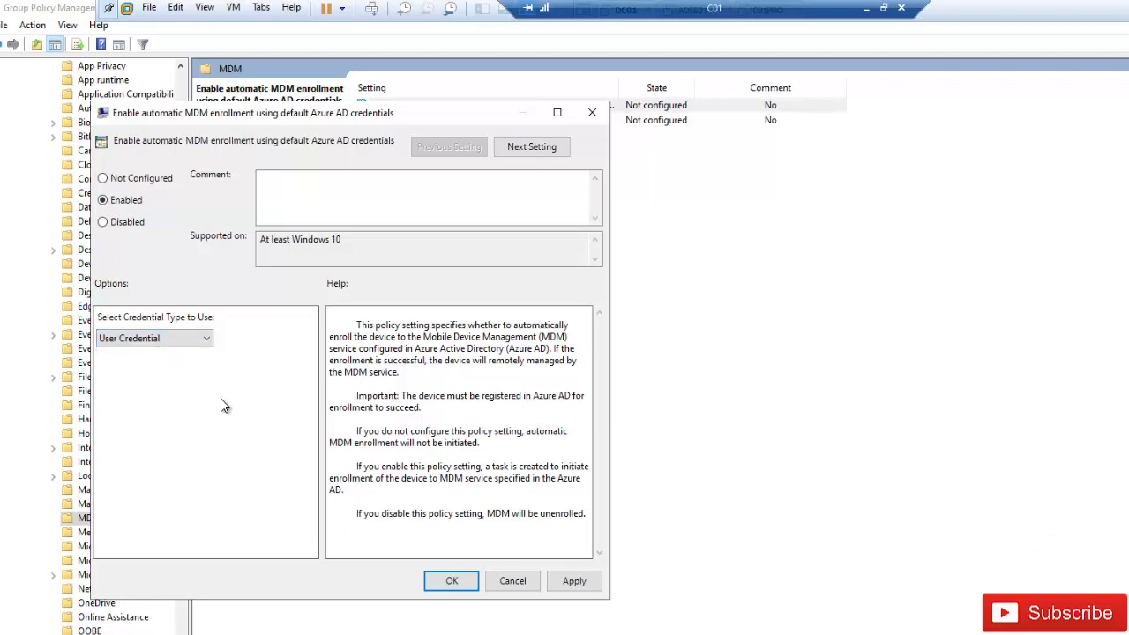
left_click(571, 582)
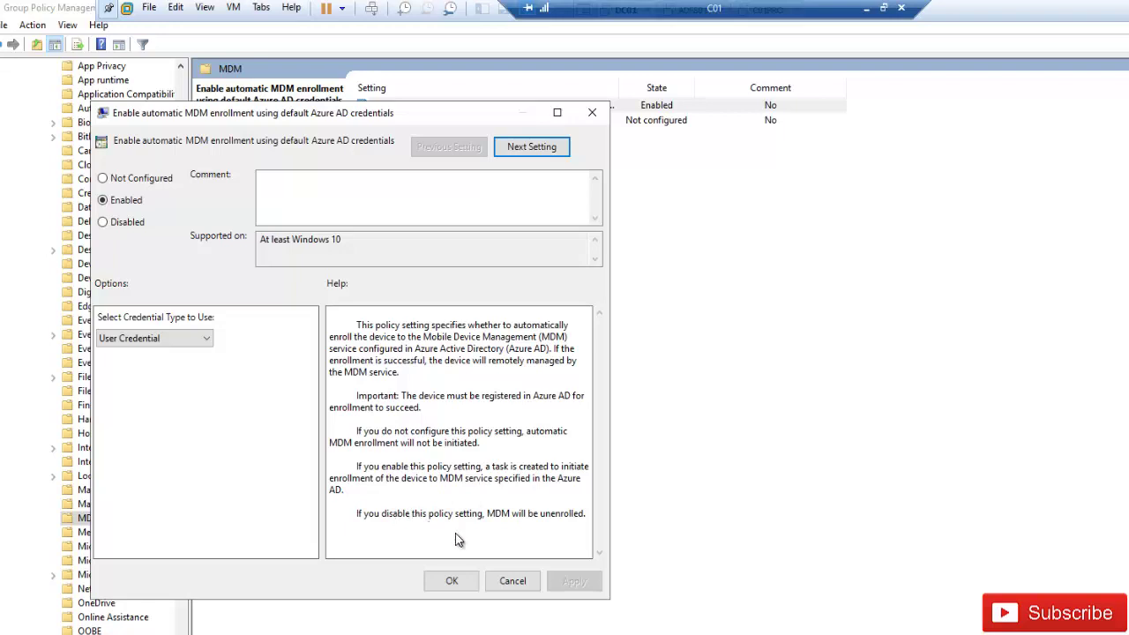
left_click(451, 582)
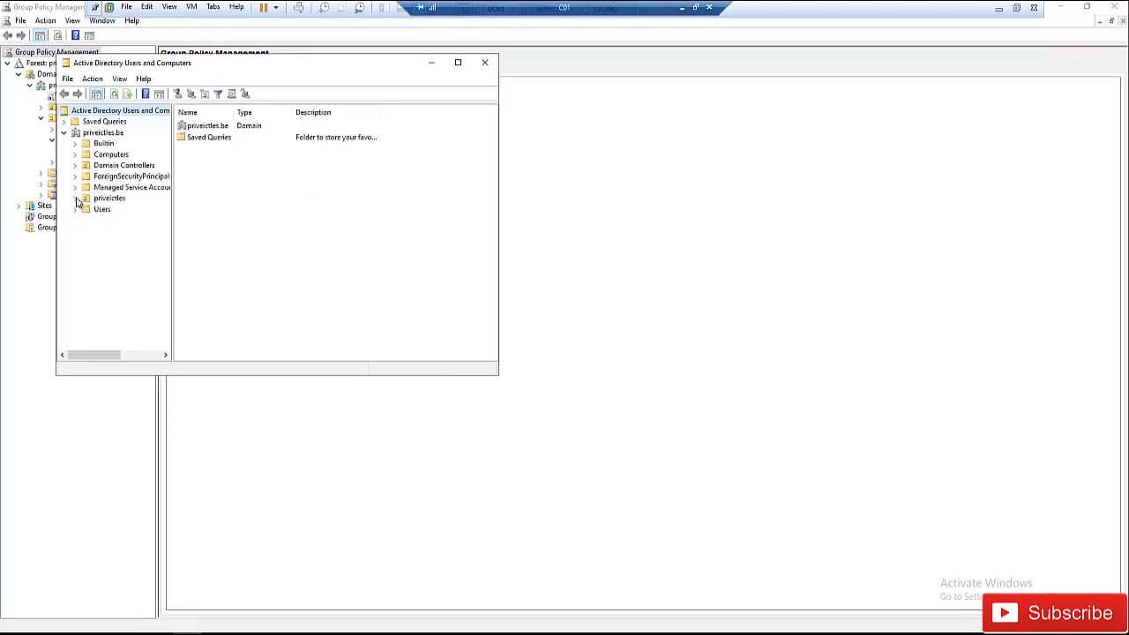
Expand priveictles and select the MDM-devices OU to show computer C01
left_click(75, 198)
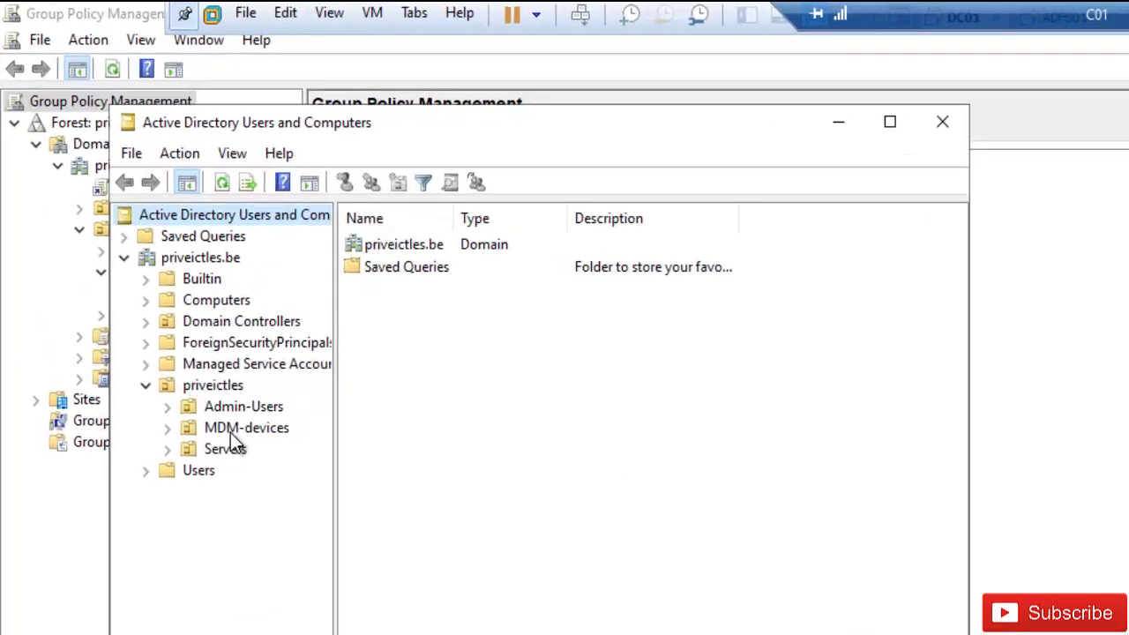
left_click(238, 430)
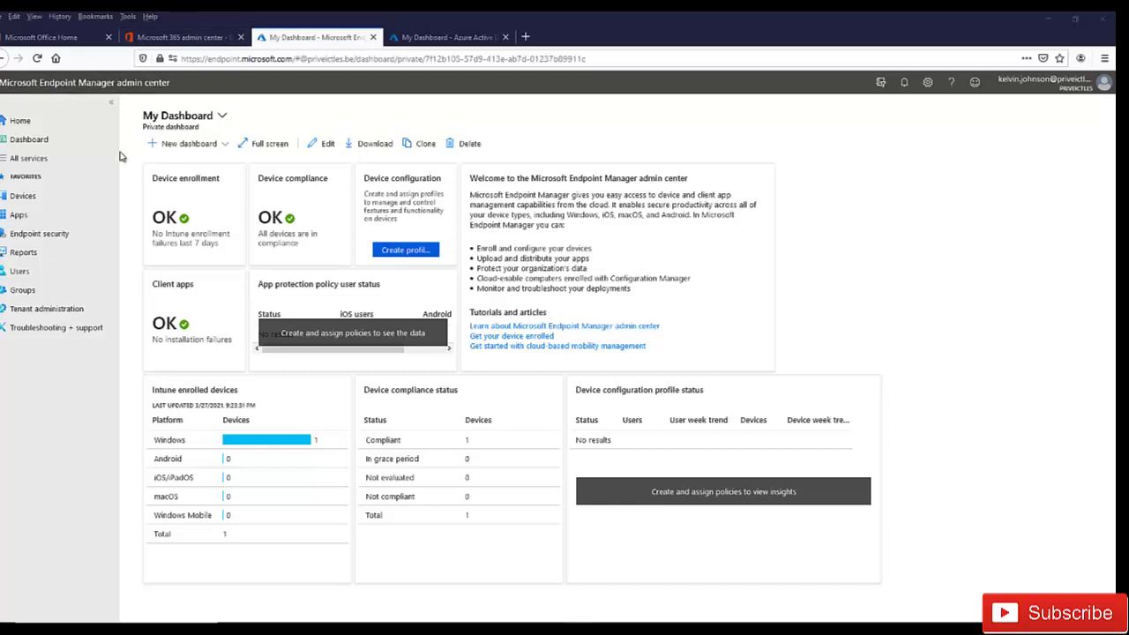
Filter Endpoint Manager's All devices to Windows, showing C01 Intune-managed and Compliant
left_click(177, 39)
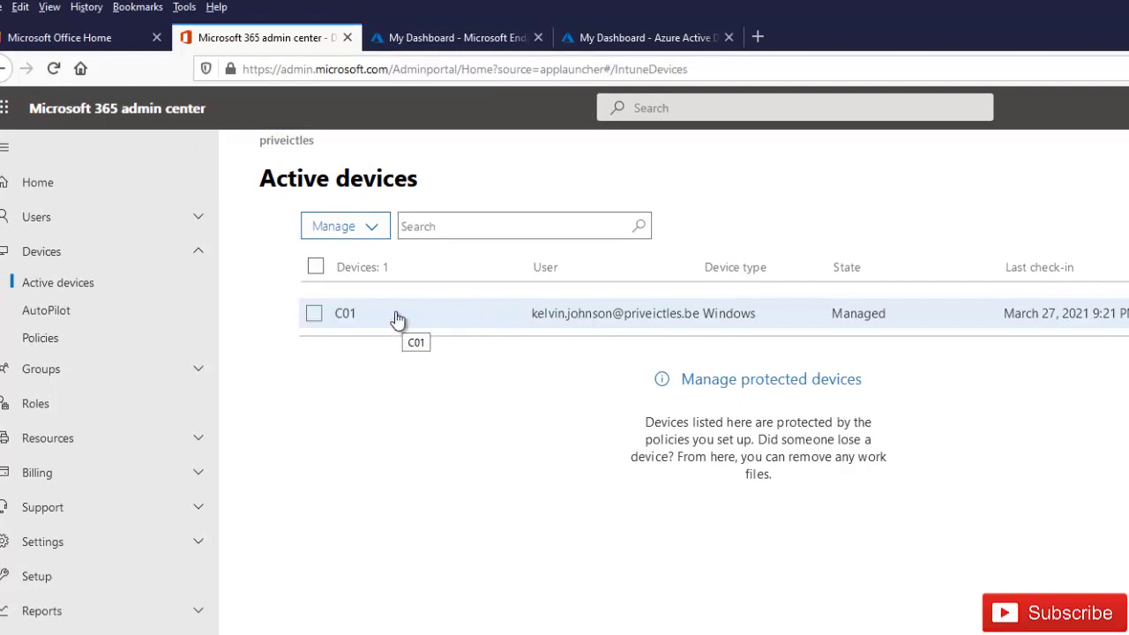
left_click(470, 40)
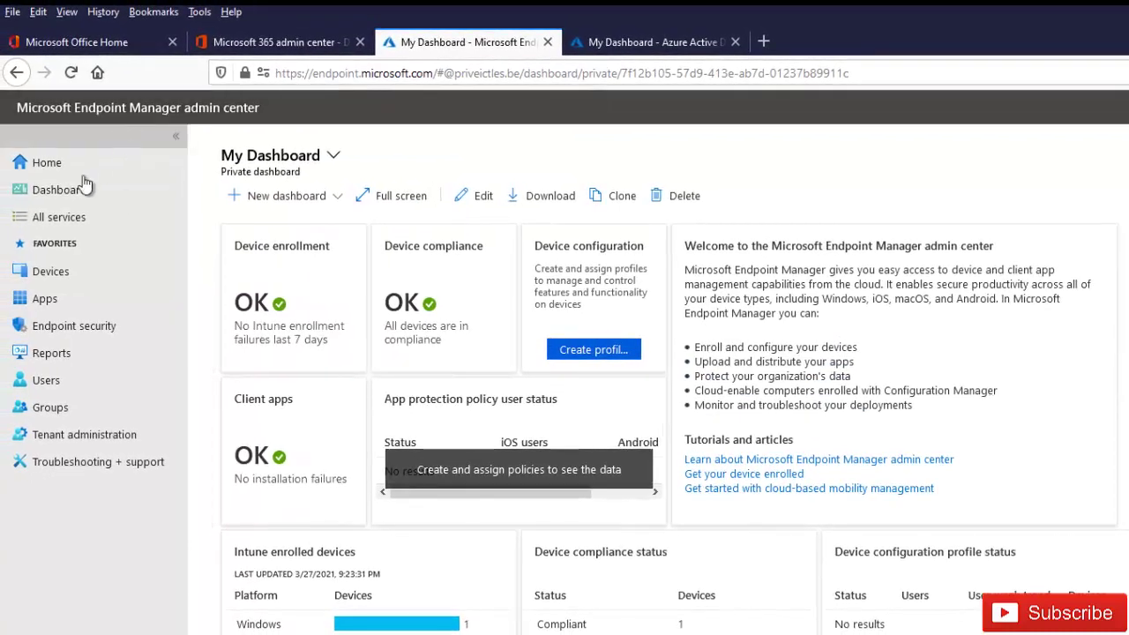
left_click(73, 278)
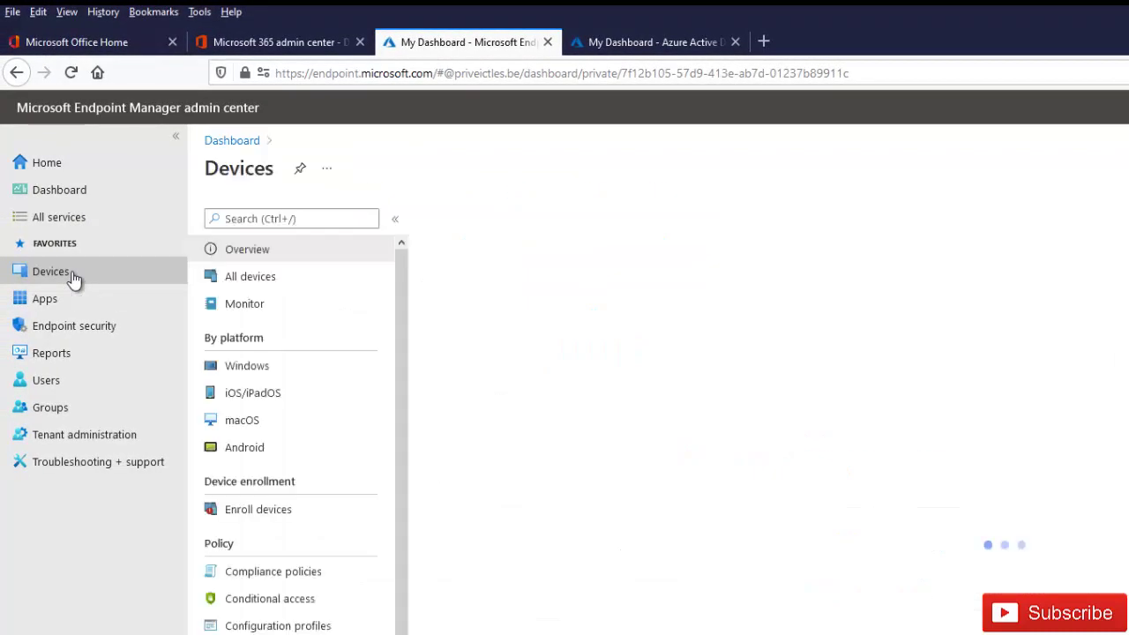
left_click(256, 279)
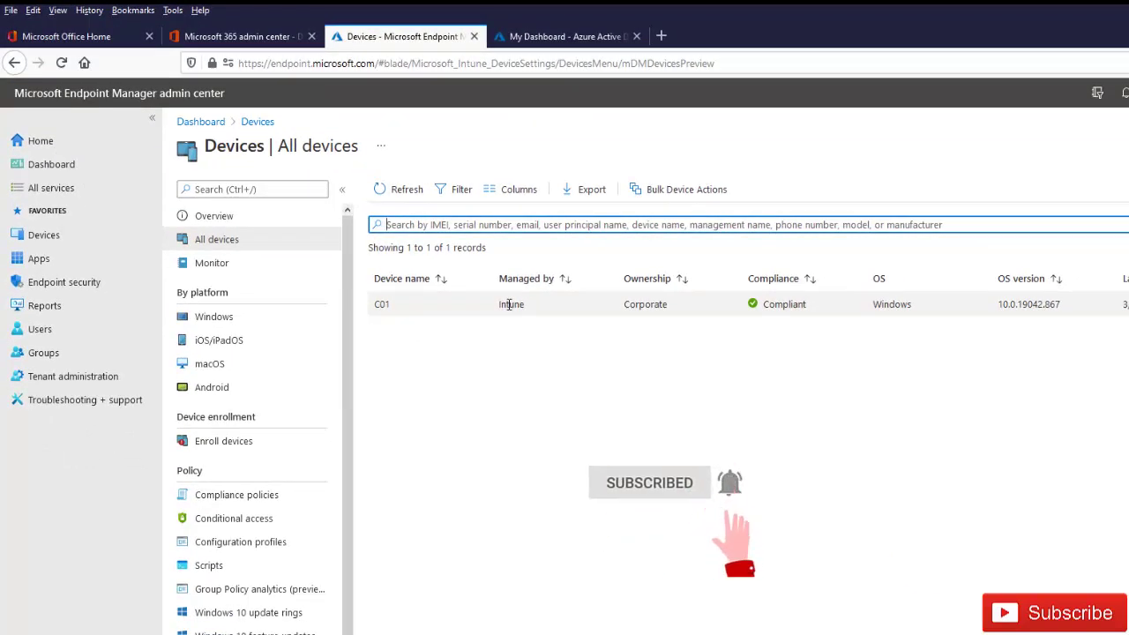
left_click(232, 317)
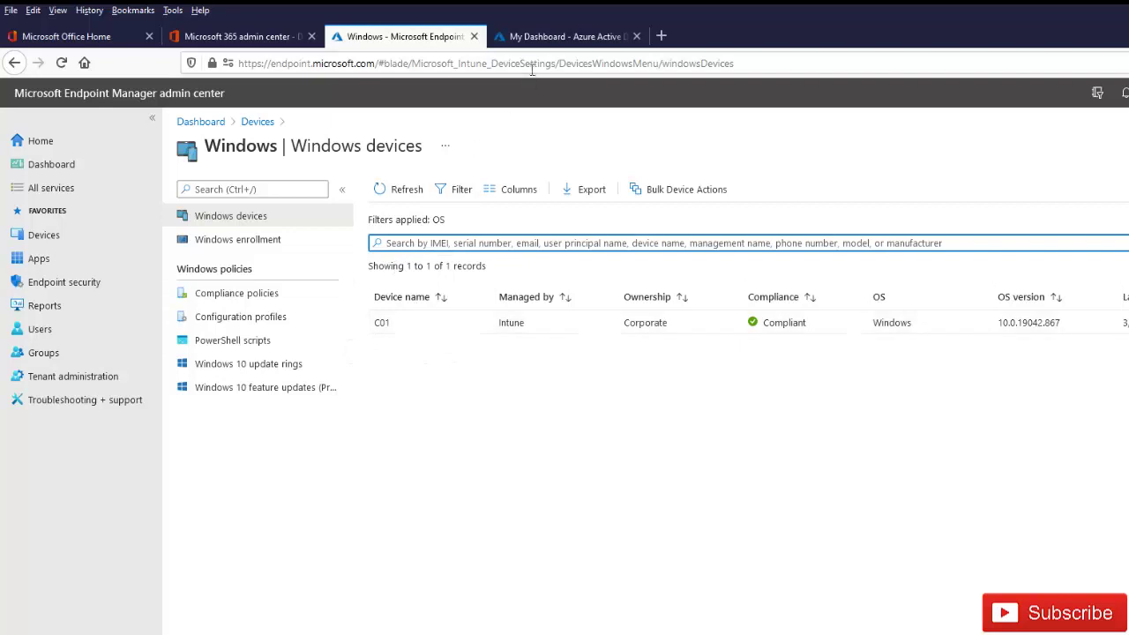
left_click(556, 37)
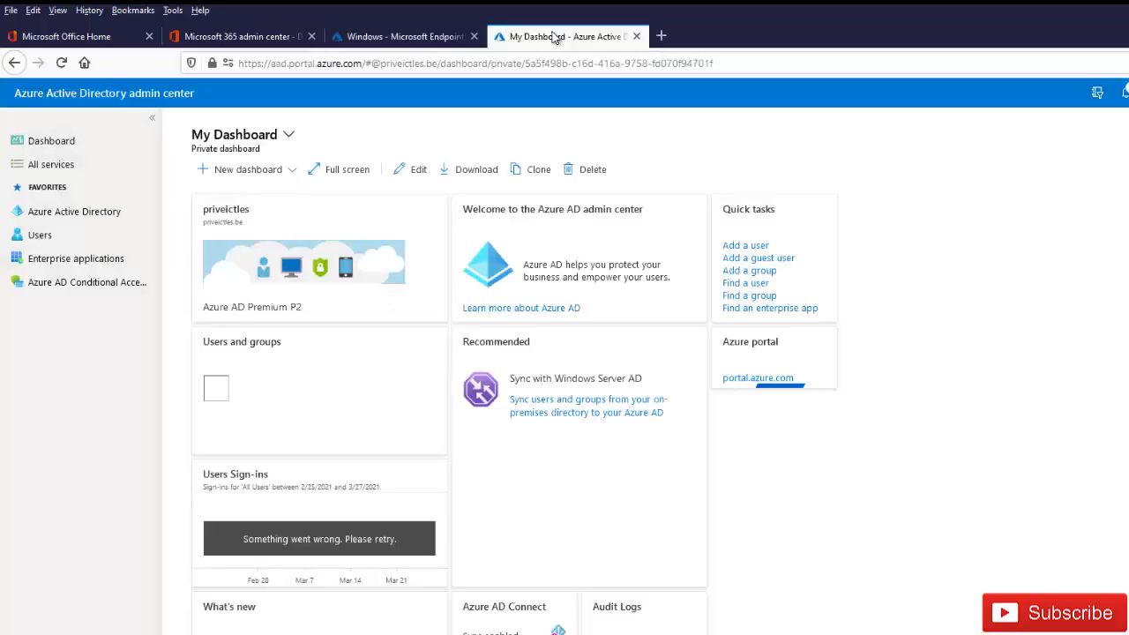
Open Azure AD All devices, listing ADFS01, DC01 and C01, with C01 Intune-managed
left_click(99, 216)
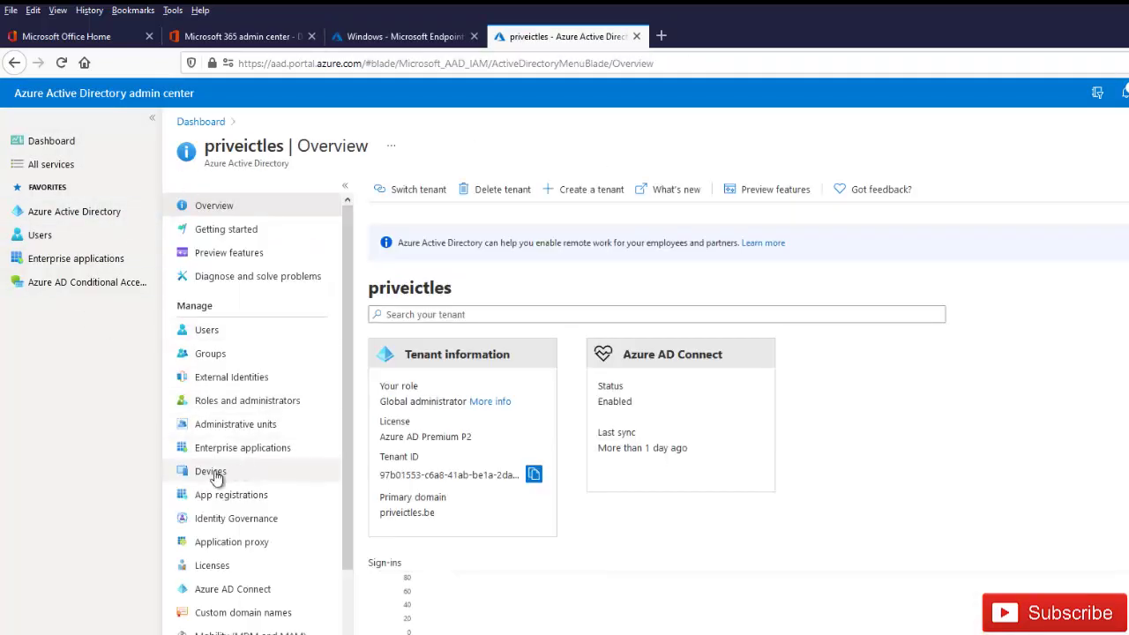
left_click(225, 471)
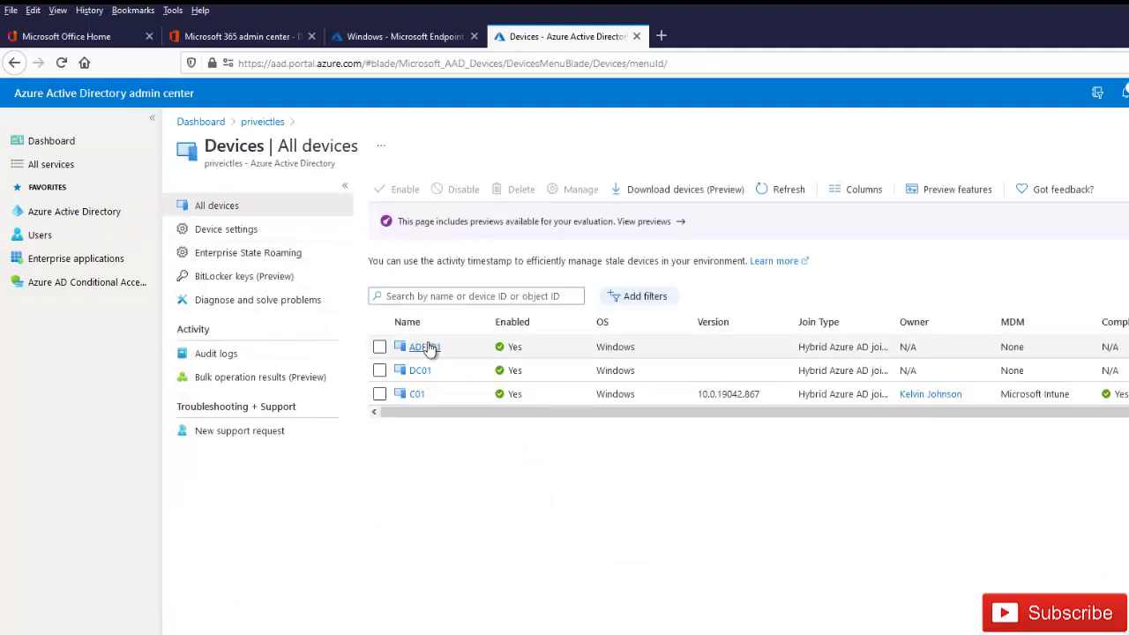